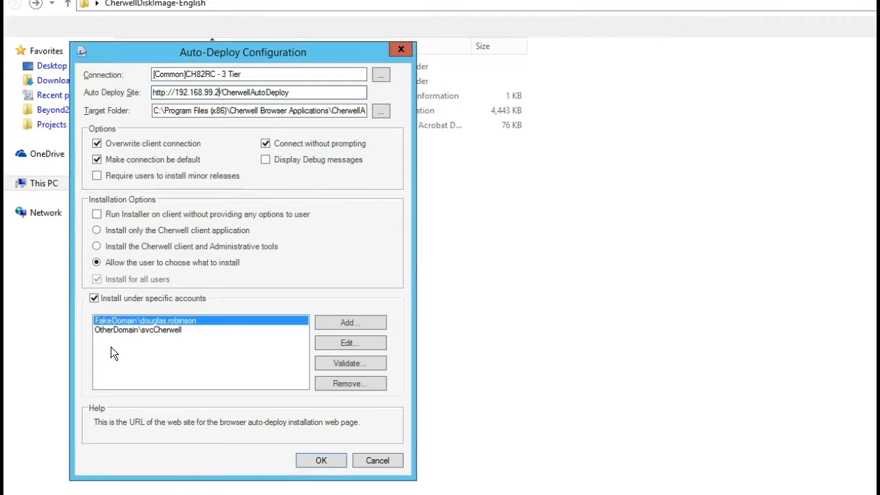
Step: Check the second and then the first account in the specific-accounts list
click(126, 330)
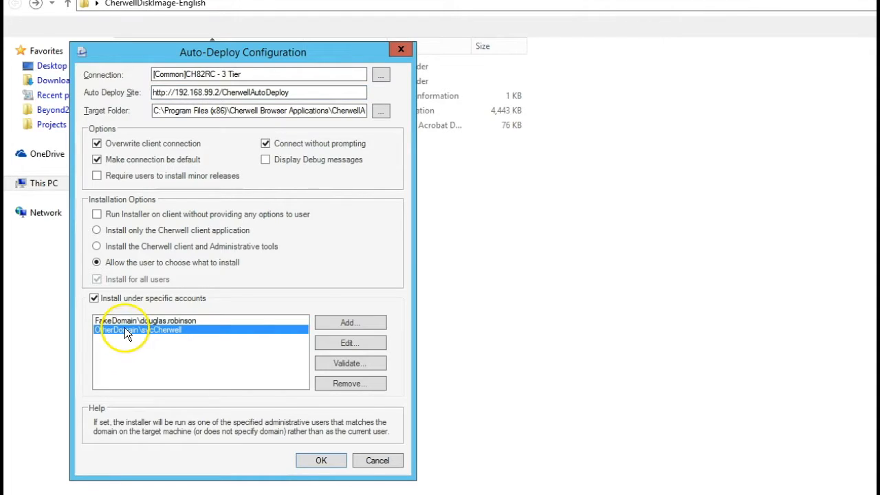
click(123, 321)
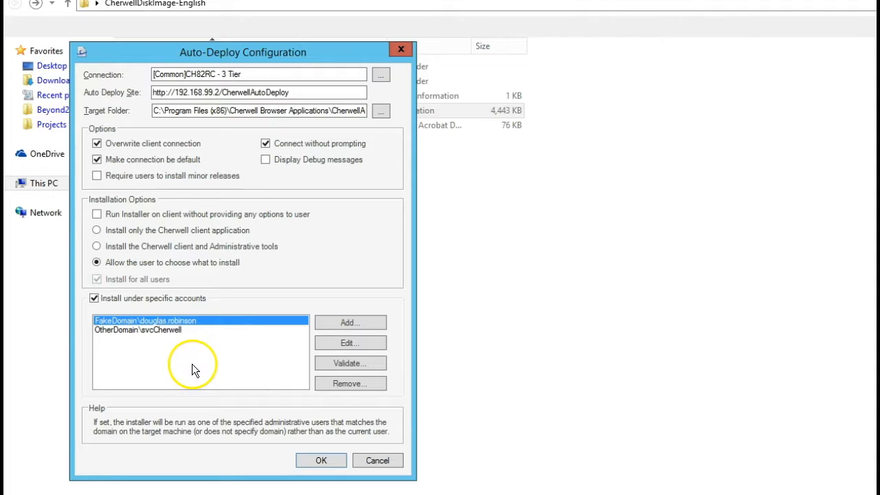
Step: Close the configuration unsaved and relaunch AutoDeployConfig.exe from C:\Program Files (x86)\Cherwell Service Management
click(375, 462)
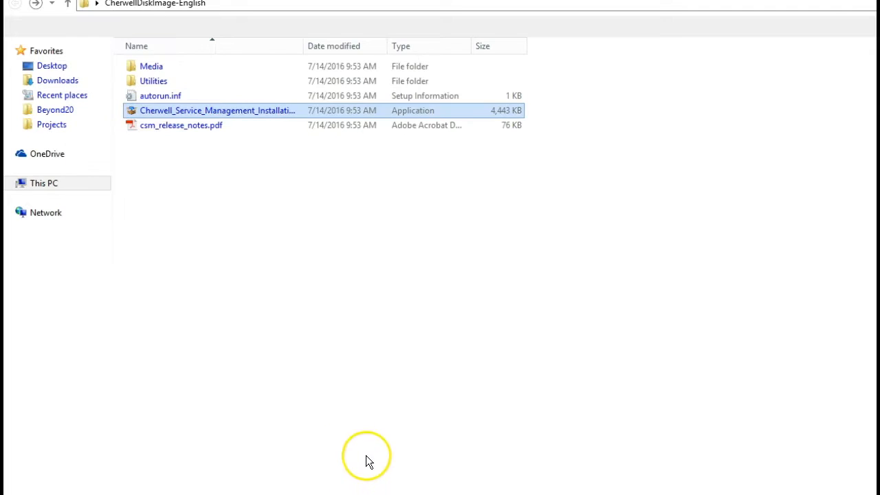
click(63, 190)
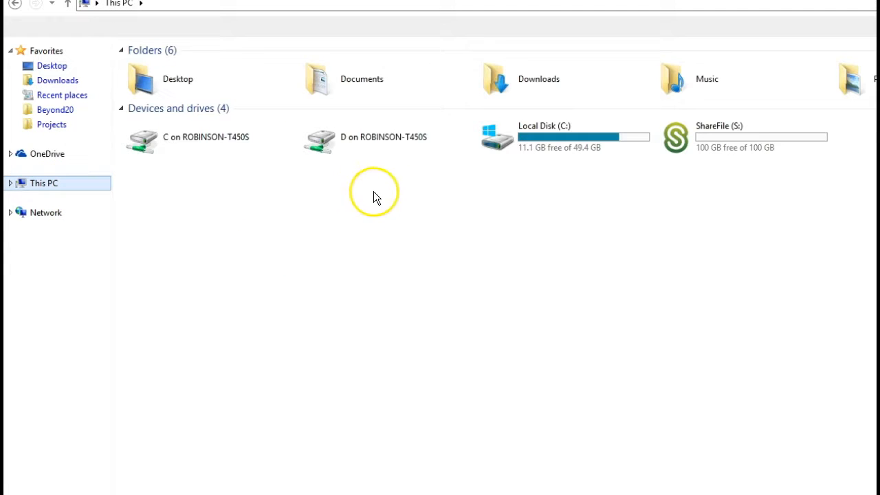
double_click(550, 146)
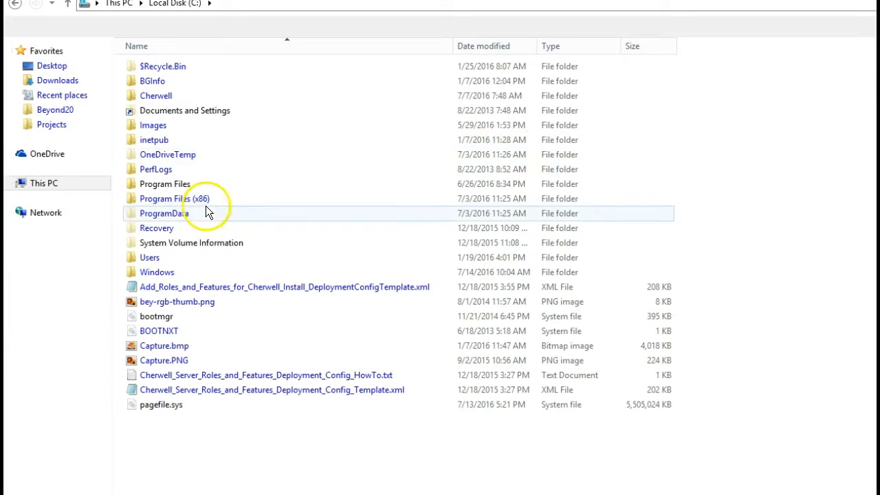
double_click(202, 202)
click(188, 124)
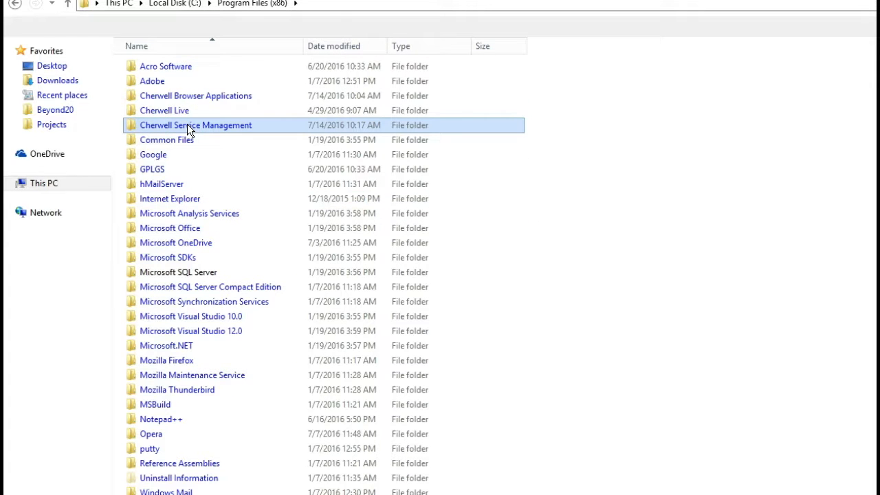
double_click(187, 124)
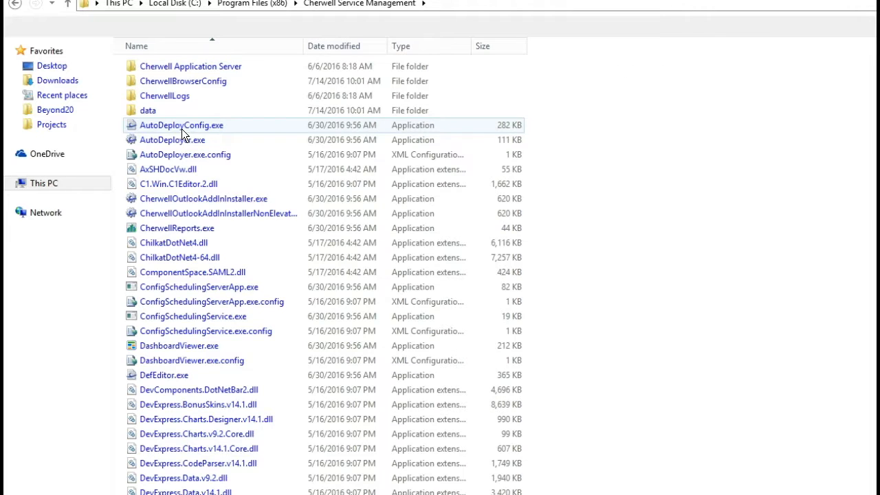
click(178, 129)
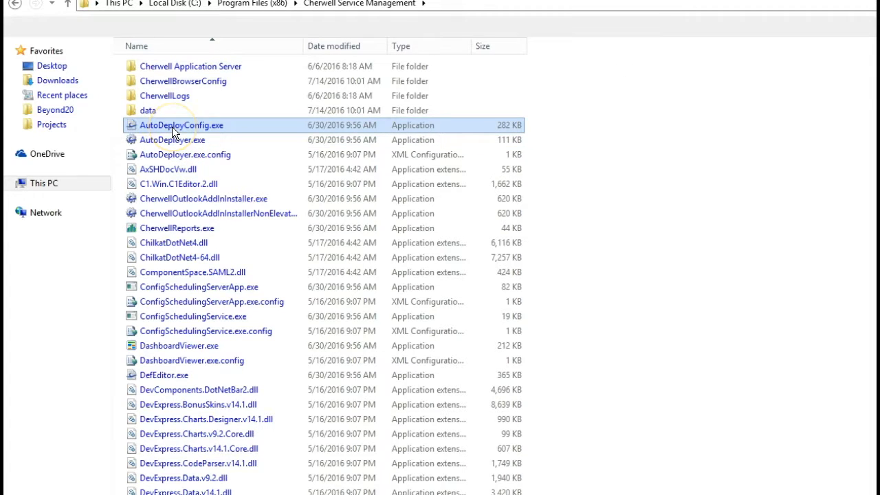
double_click(172, 126)
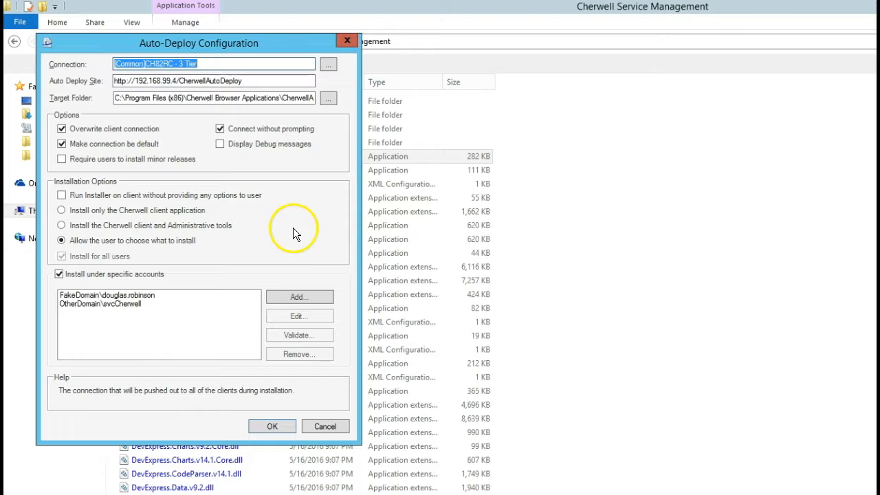
click(277, 64)
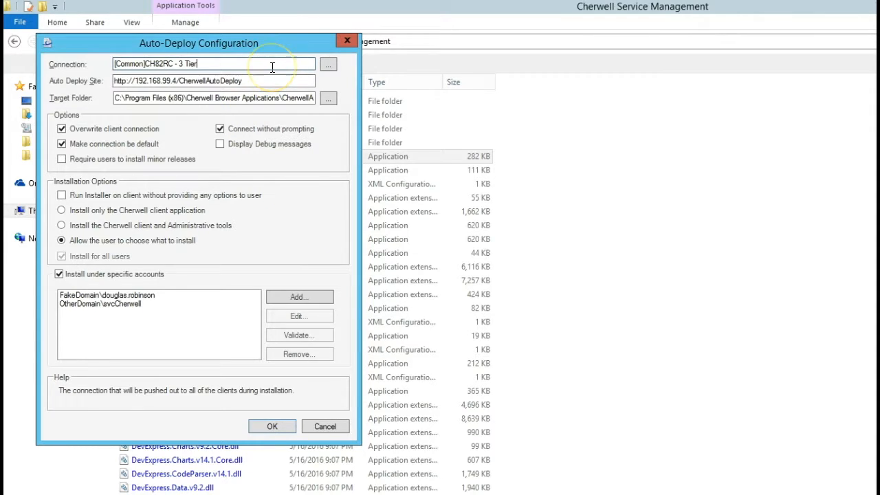
click(329, 66)
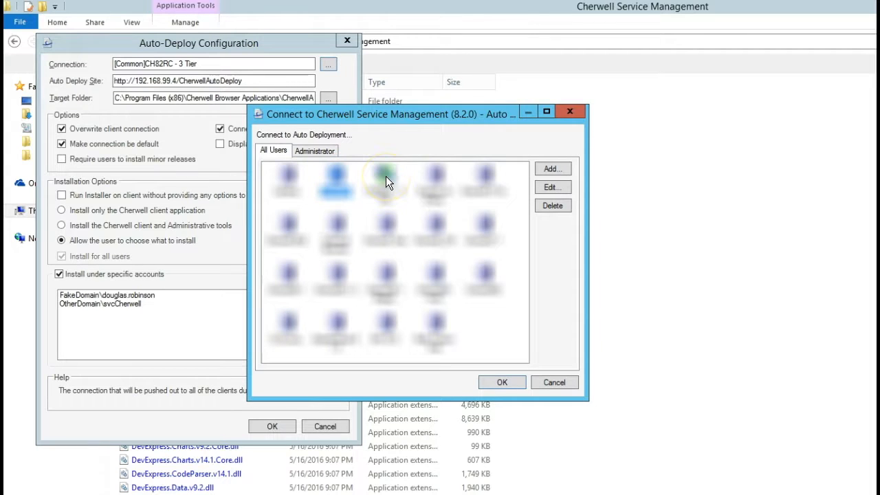
click(386, 178)
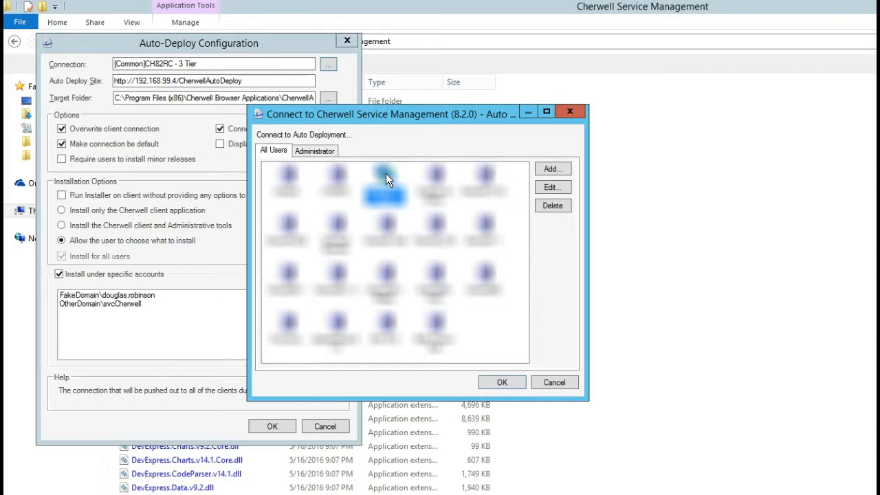
double_click(386, 178)
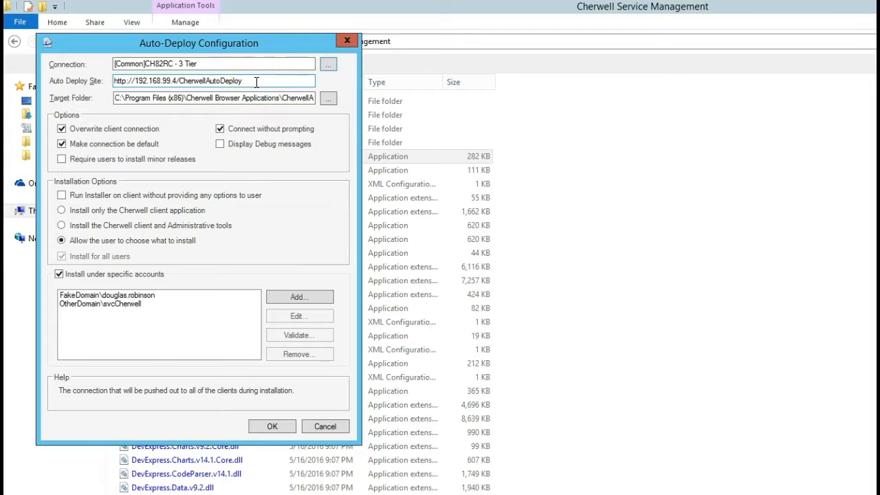
Step: Change the site IP to 192.168.99.2, then review the full URL and target folder path
click(174, 80)
key(BackSpace)
text(2)
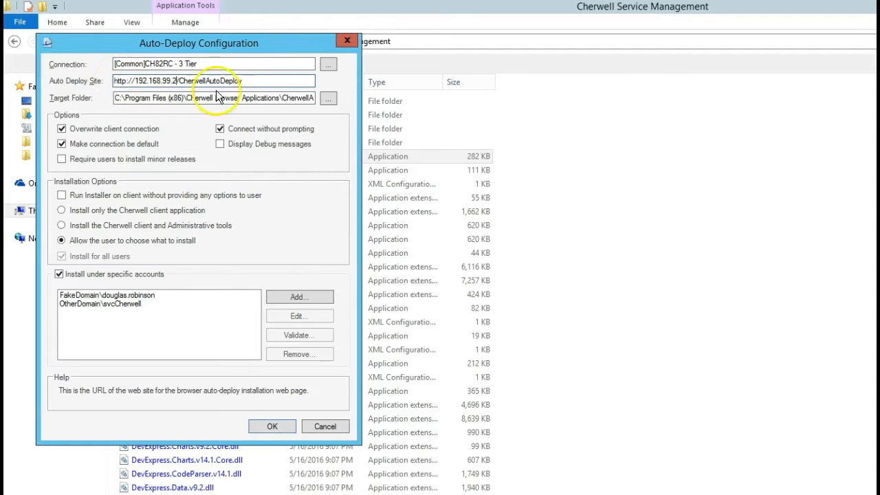
drag(268, 80, 114, 79)
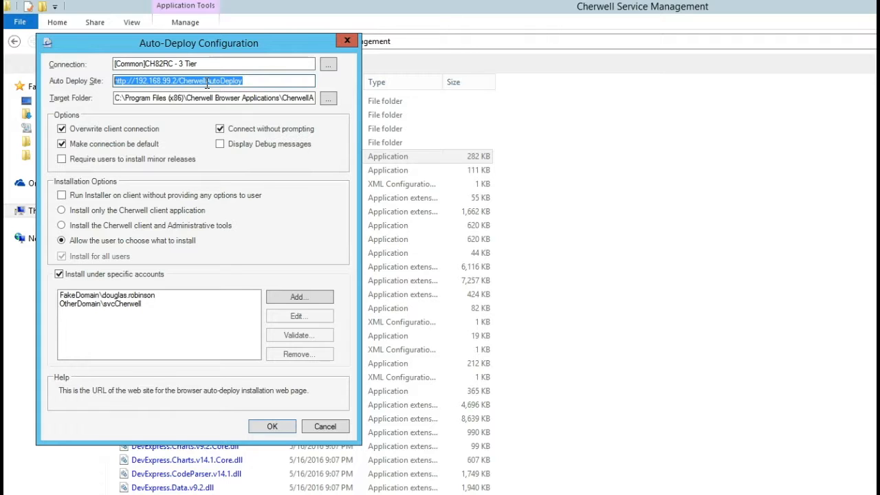
mouse_move(256, 82)
mouse_down()
mouse_move(134, 65)
mouse_move(118, 86)
mouse_move(137, 94)
mouse_move(119, 82)
mouse_move(269, 83)
mouse_move(249, 81)
mouse_up()
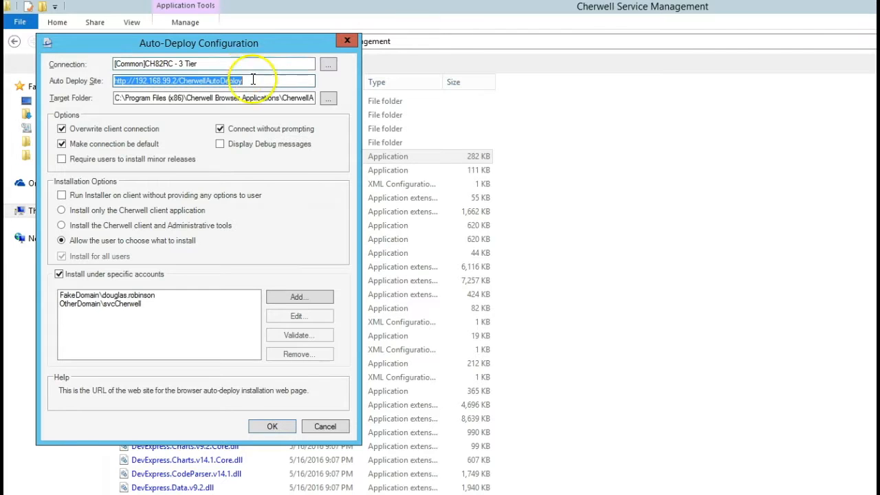
drag(245, 81, 115, 81)
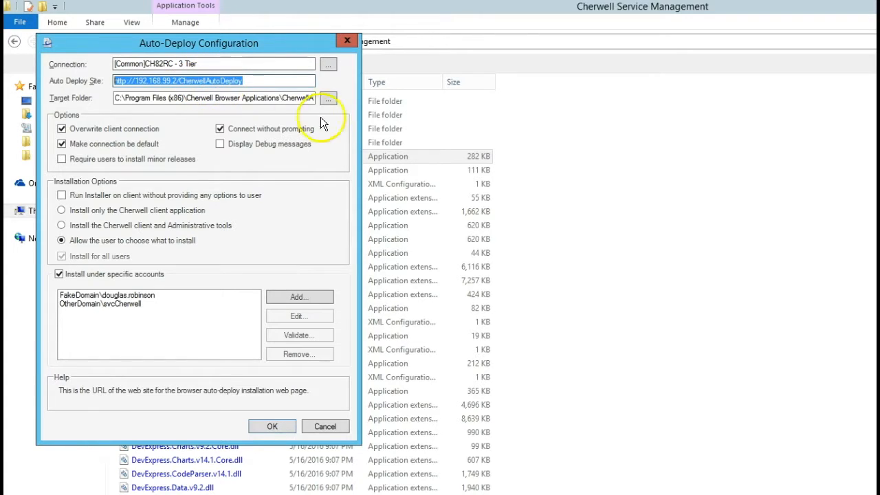
drag(141, 99, 327, 108)
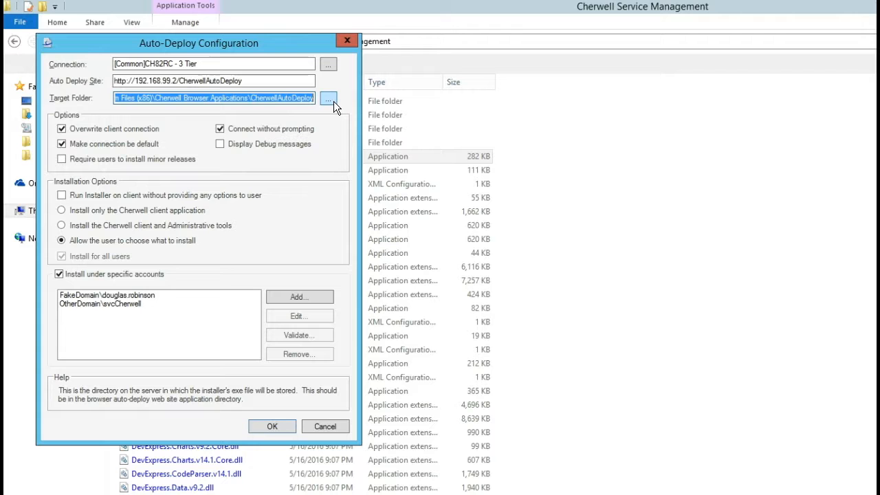
Step: Browse to and select Program Files (x86)\Cherwell Browser Applications\CherwellAutoDeploy as target folder
click(327, 100)
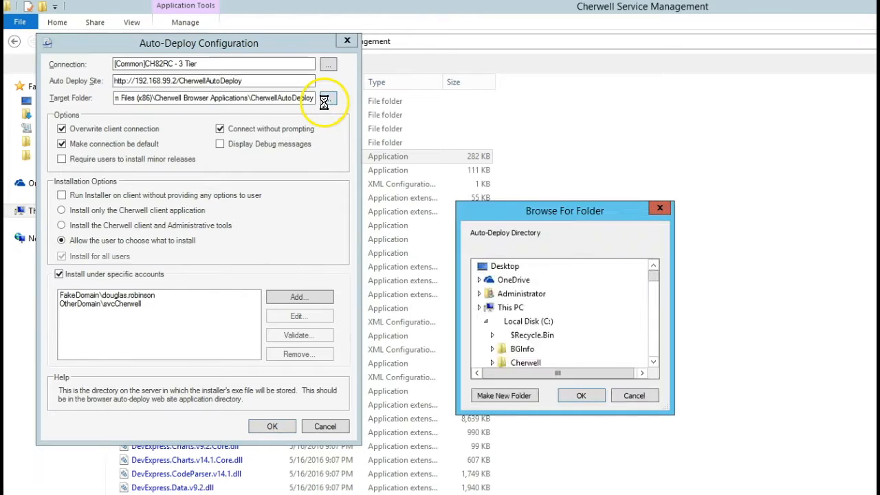
drag(656, 282, 650, 298)
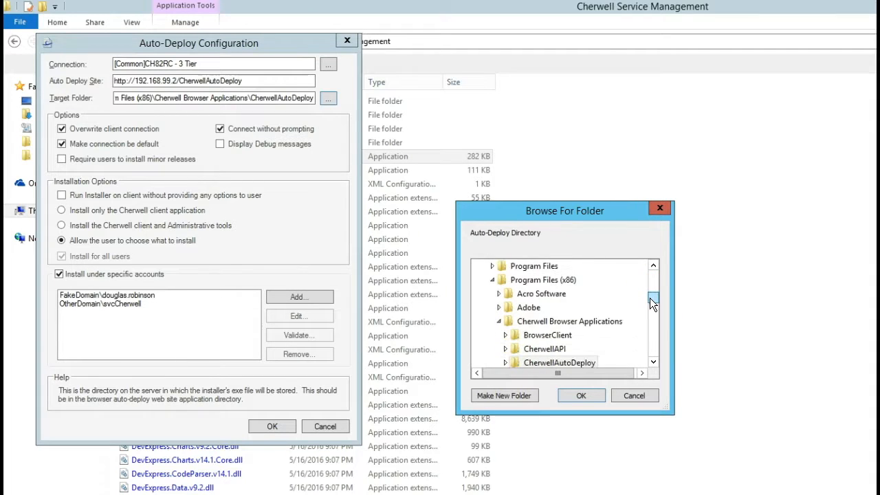
click(574, 362)
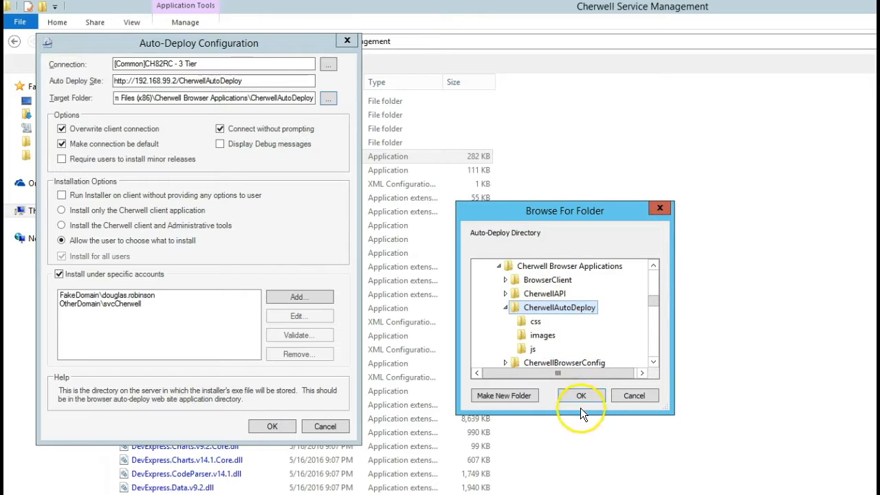
click(572, 396)
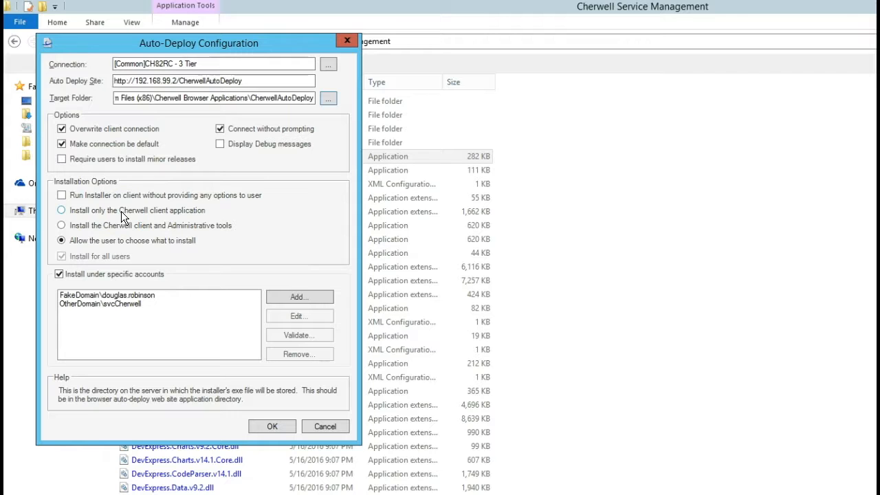
Step: Try the install-option radio buttons, settling on 'Allow the user to choose what to install'
click(129, 227)
click(141, 246)
click(99, 195)
click(103, 211)
click(103, 226)
click(101, 210)
click(100, 196)
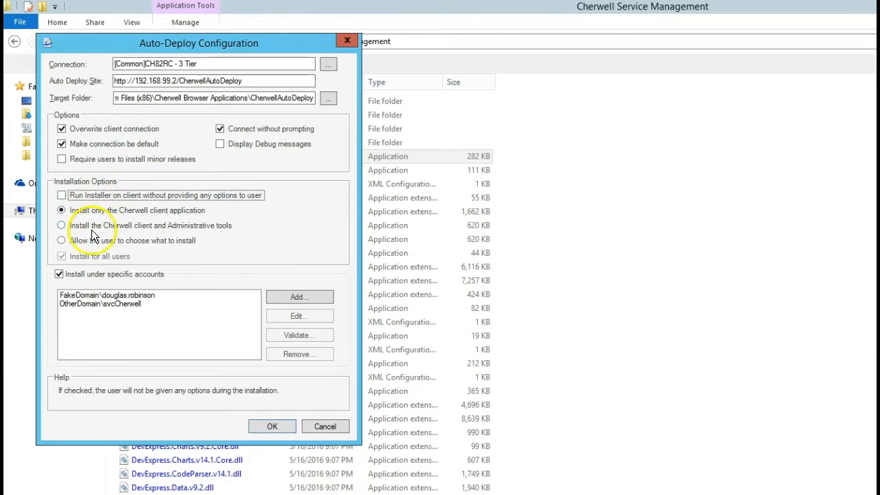
click(92, 242)
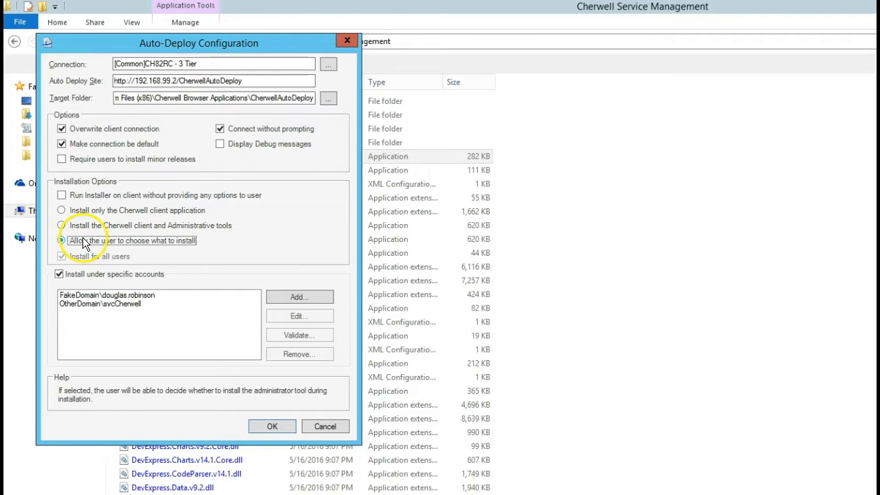
click(83, 295)
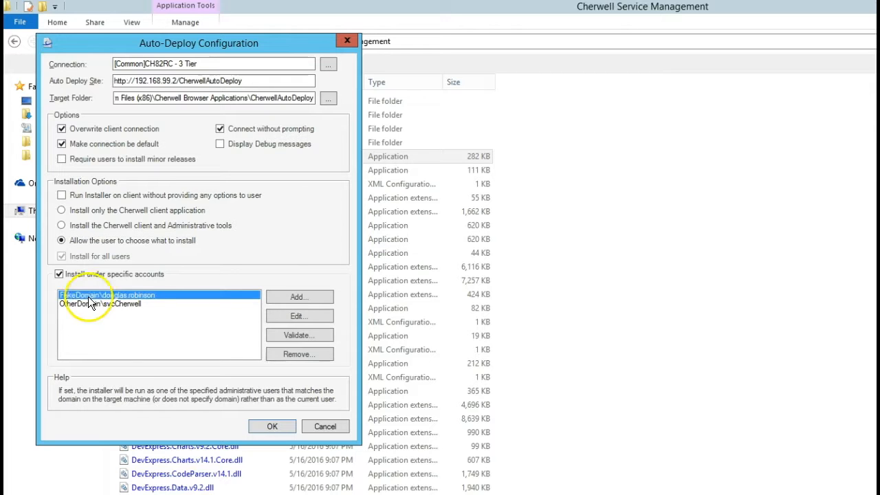
click(287, 333)
click(275, 245)
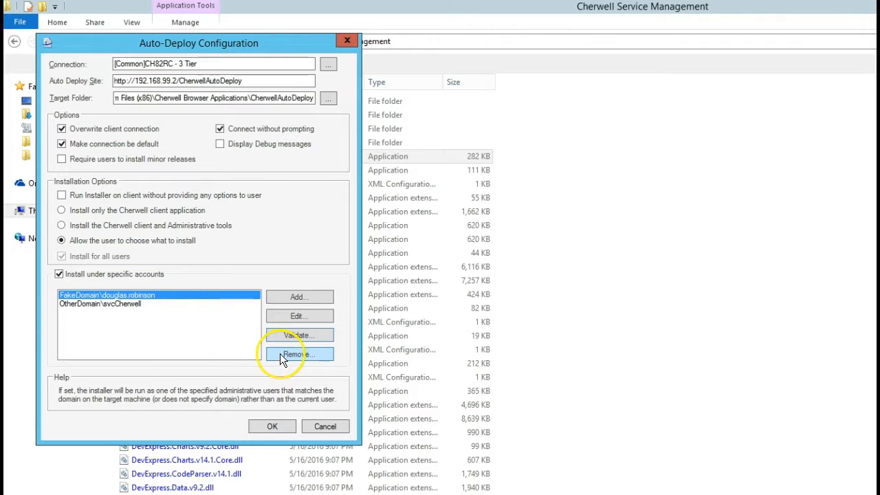
click(281, 317)
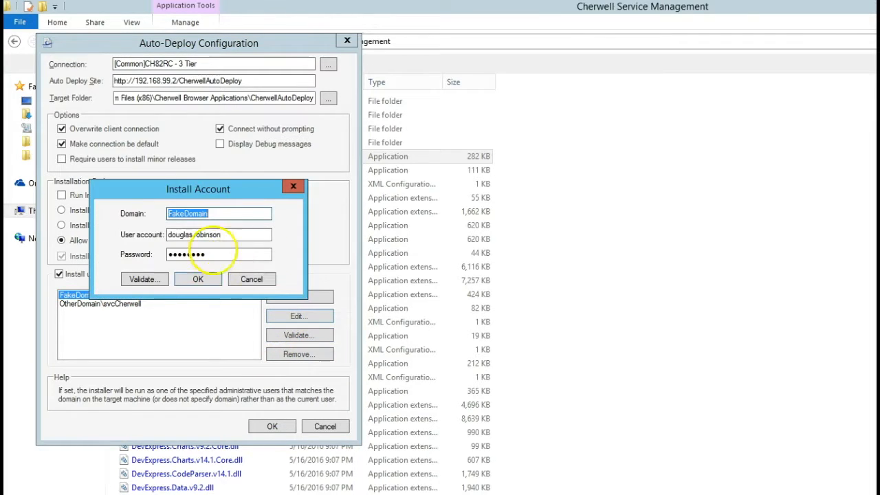
click(252, 279)
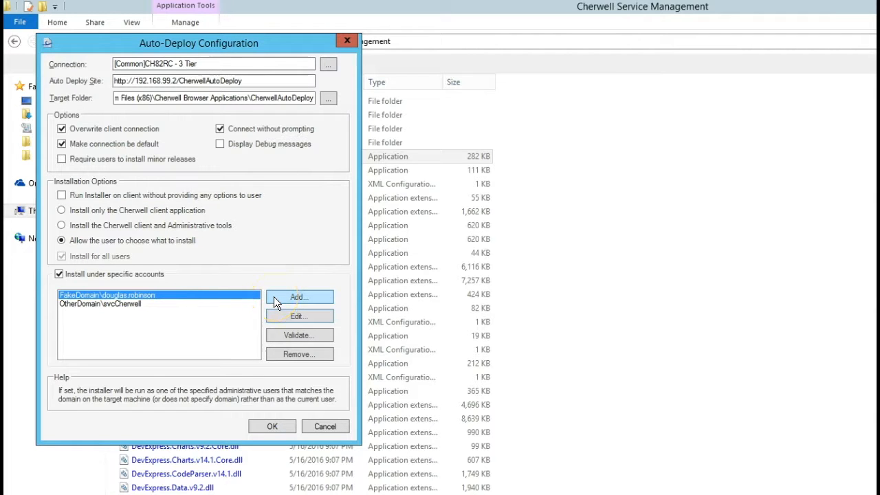
Step: Add an install account in domain Test with its user account name and password
click(273, 296)
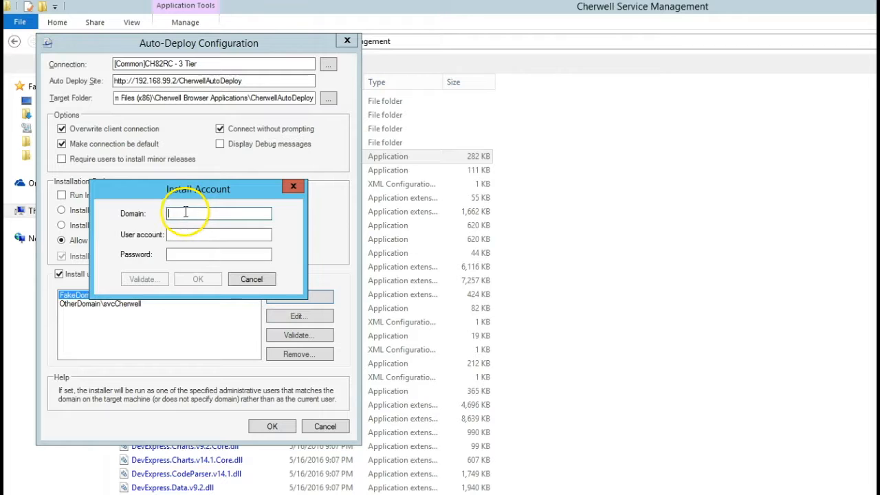
text(Test)
key(Tab)
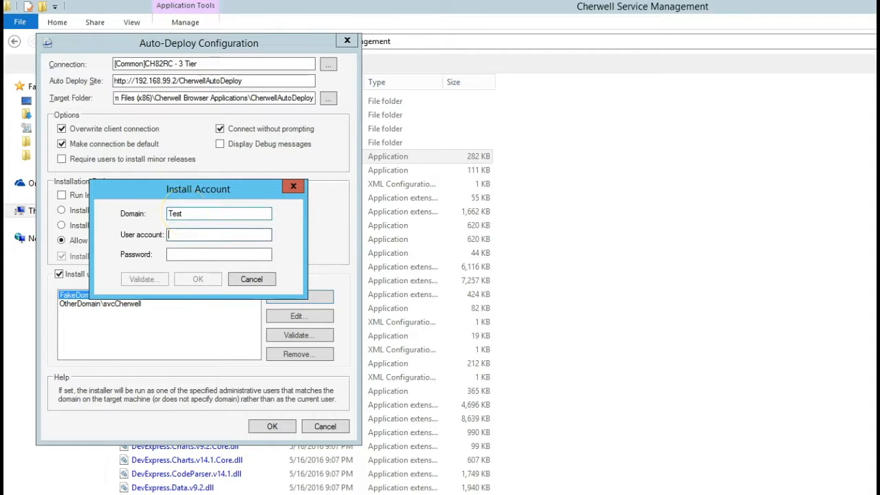
text(UserAccount1)
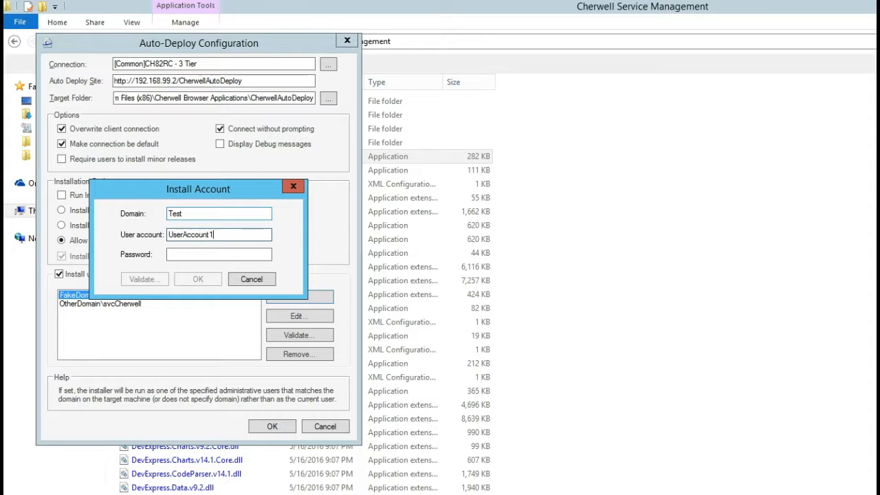
key(Tab)
text(Password)
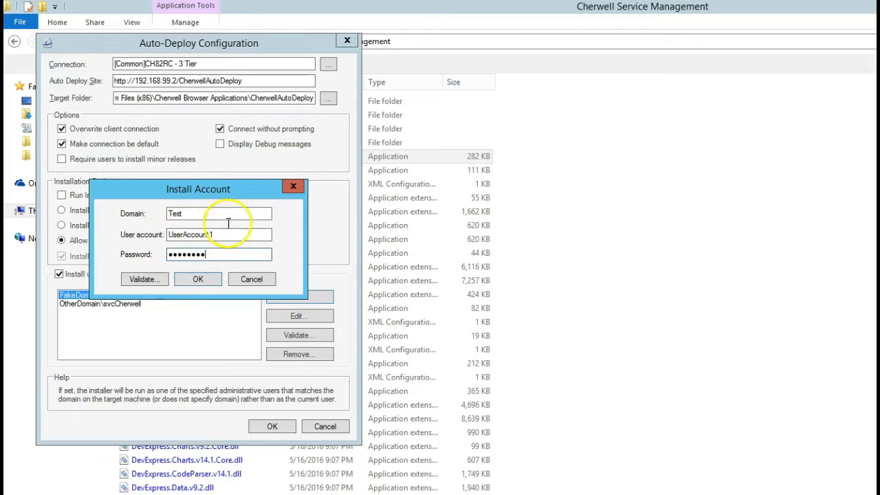
click(195, 280)
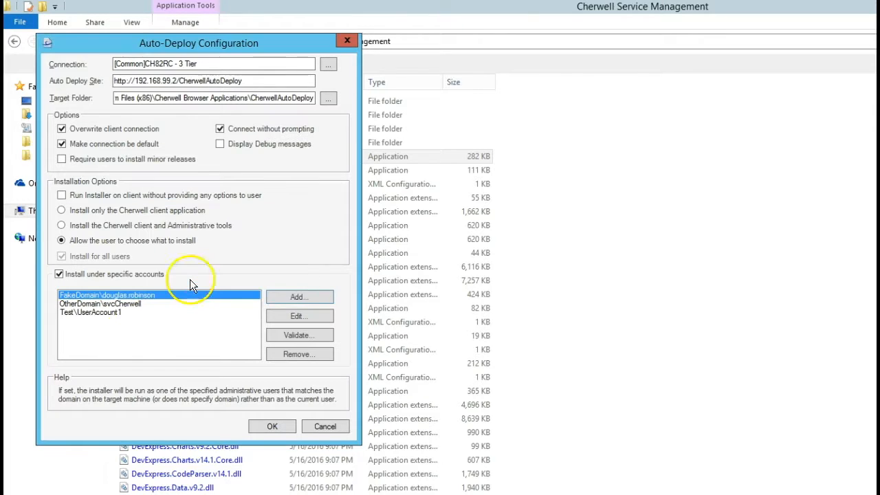
Step: Review each of the three accounts now in the specific-accounts list
click(100, 312)
click(84, 305)
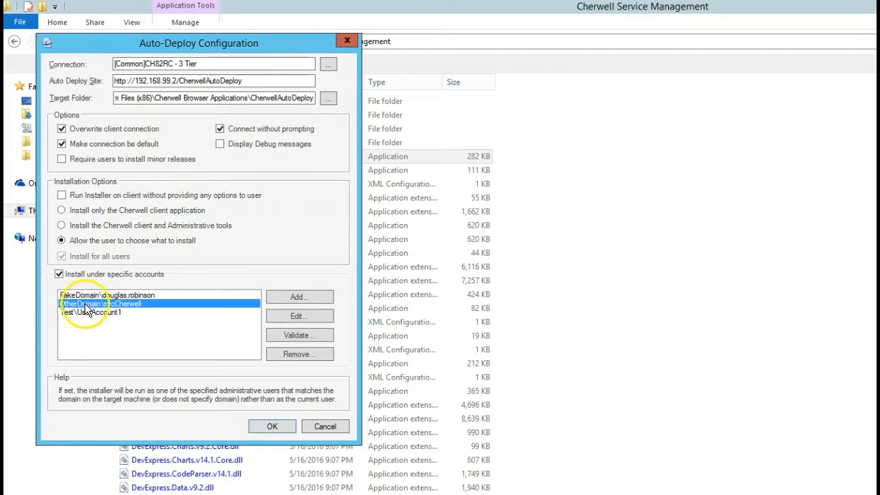
click(84, 295)
click(90, 305)
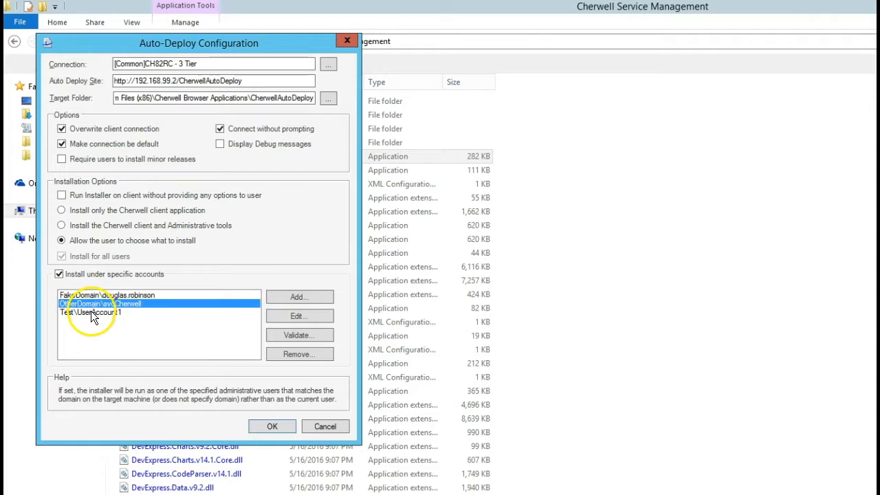
click(91, 312)
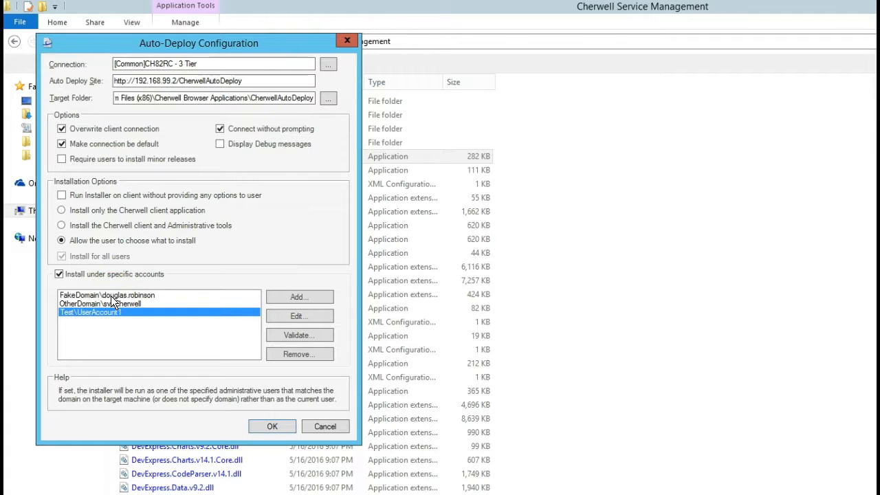
Step: Build the auto-deployer, close the success message, and clear the Explorer file selection
click(258, 427)
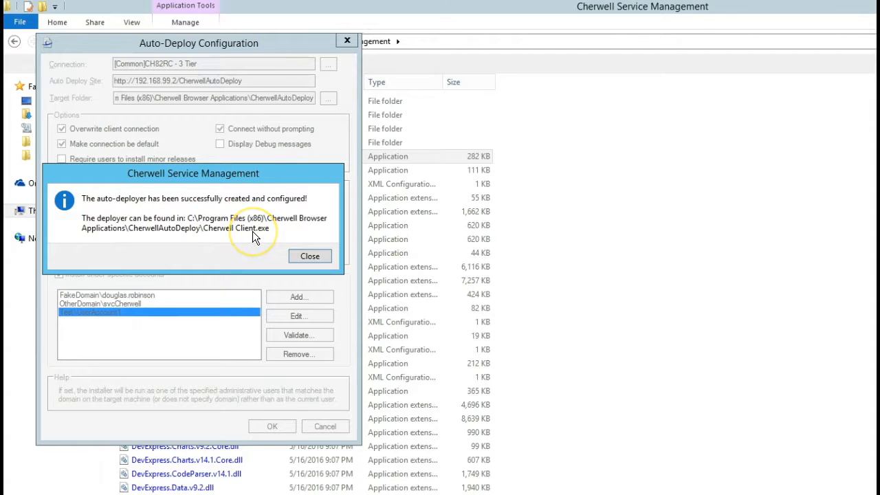
click(306, 257)
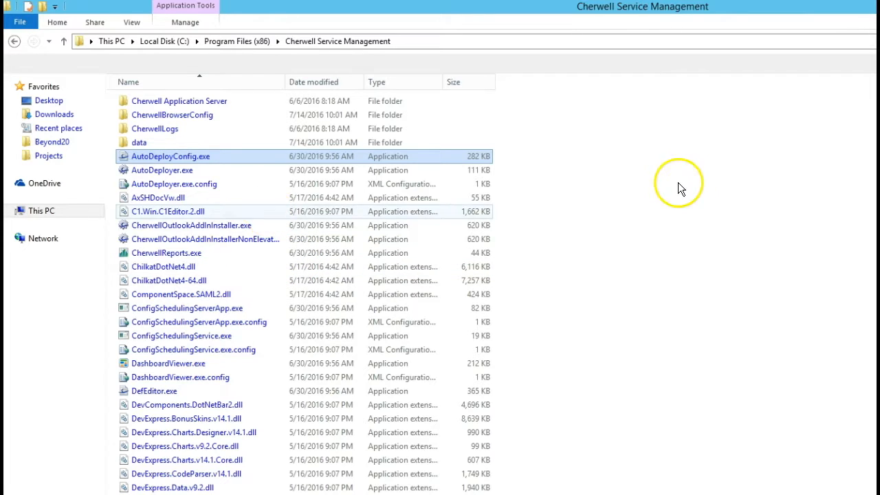
click(742, 200)
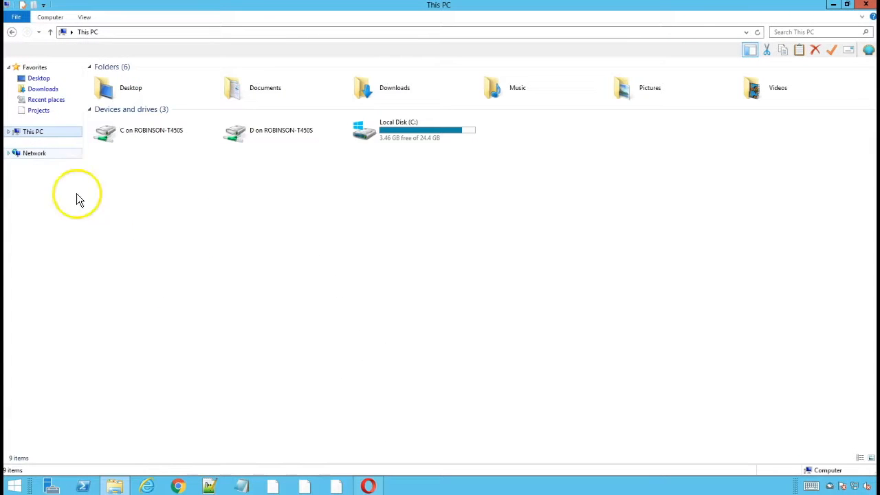
Step: Launch Chrome and load the server at 192.168.99.2
click(178, 485)
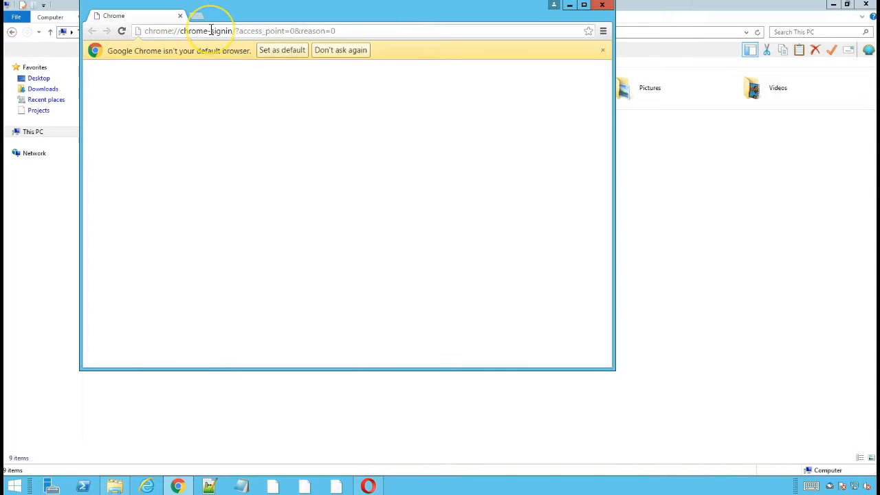
click(211, 31)
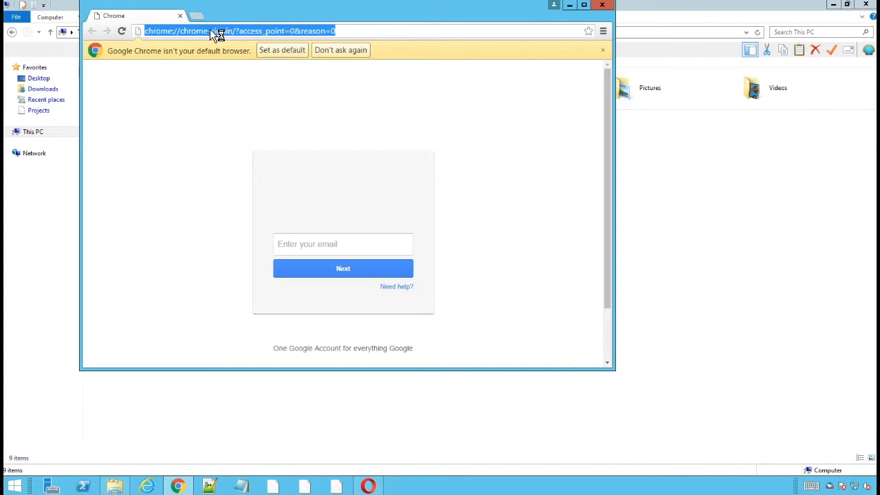
text(19)
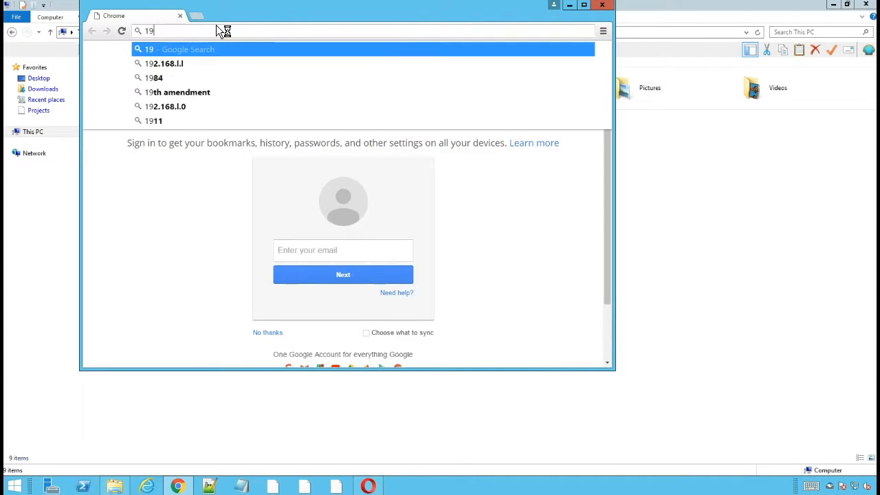
text(2.168.25)
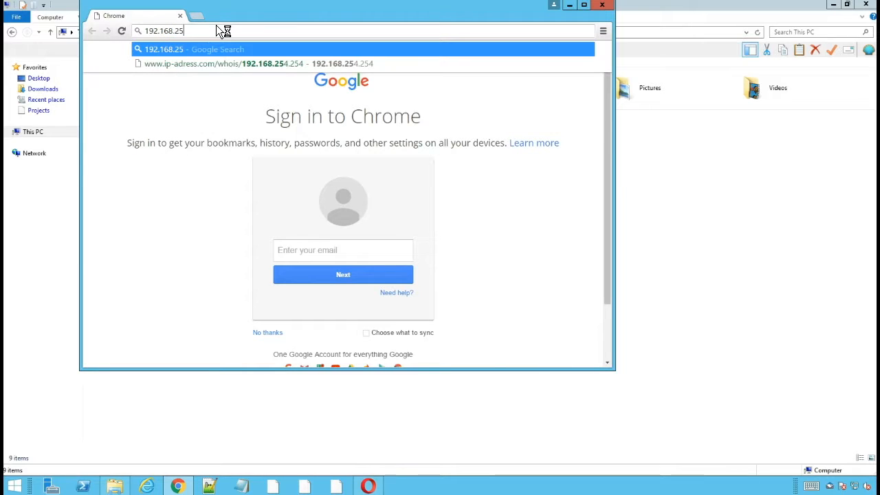
key(BackSpace)
text(.)
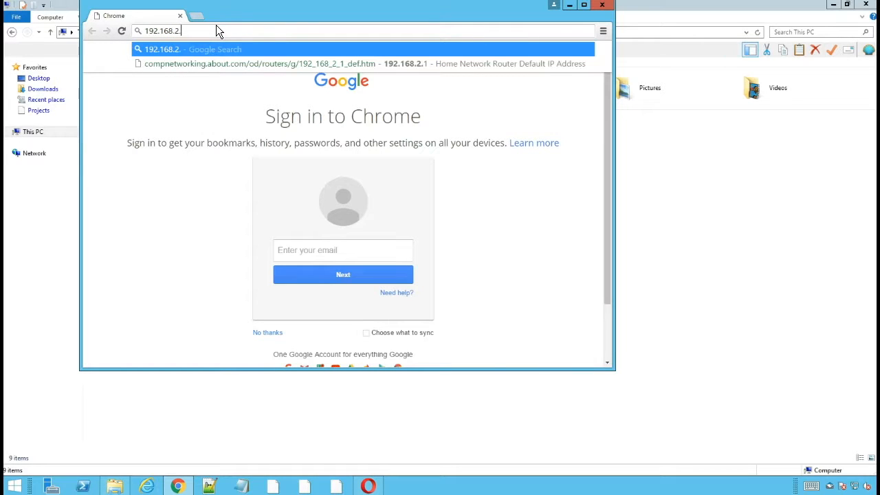
key(BackSpace)
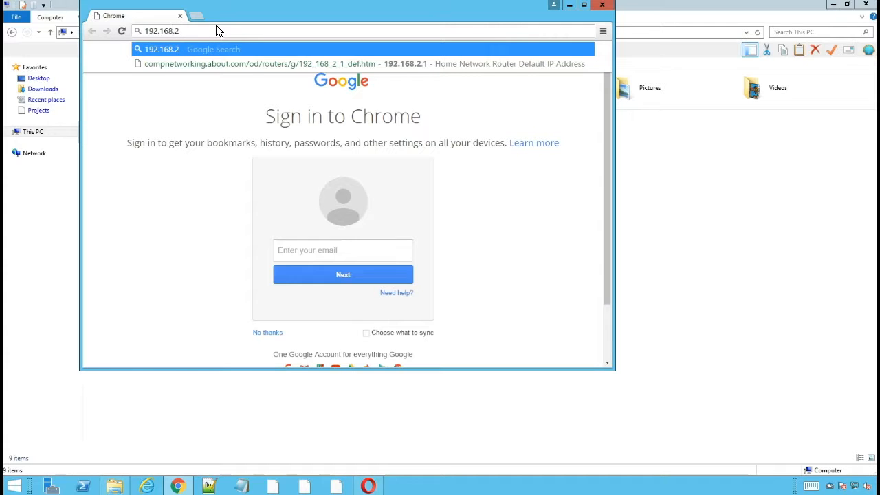
text(99.)
key(Return)
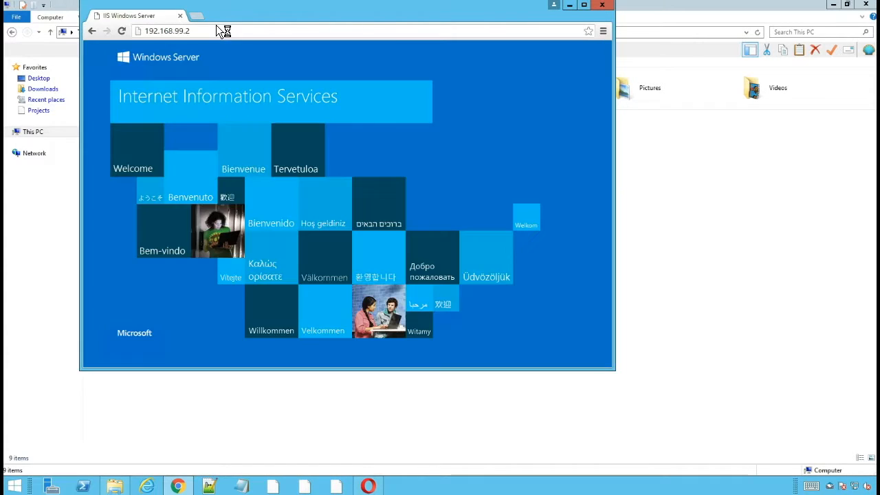
Step: Append \cherwellautodeploy to the address to load the Cherwell Auto-Deployment page
click(226, 27)
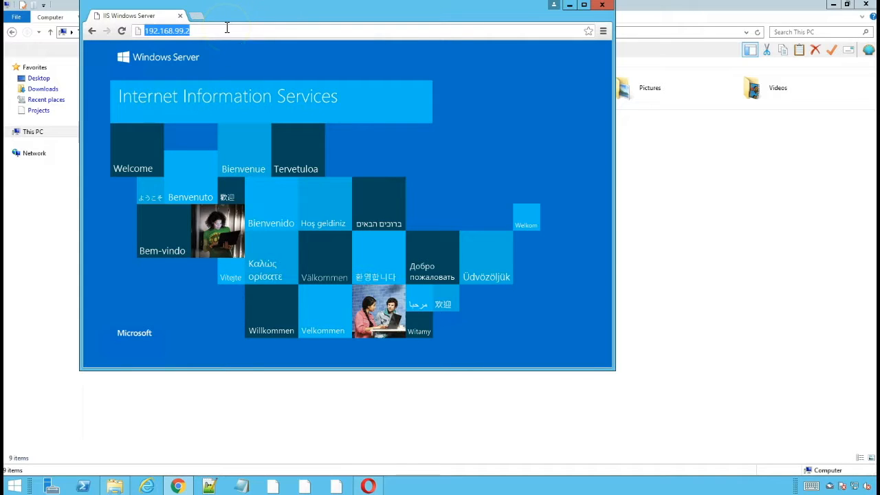
key(End)
text(\)
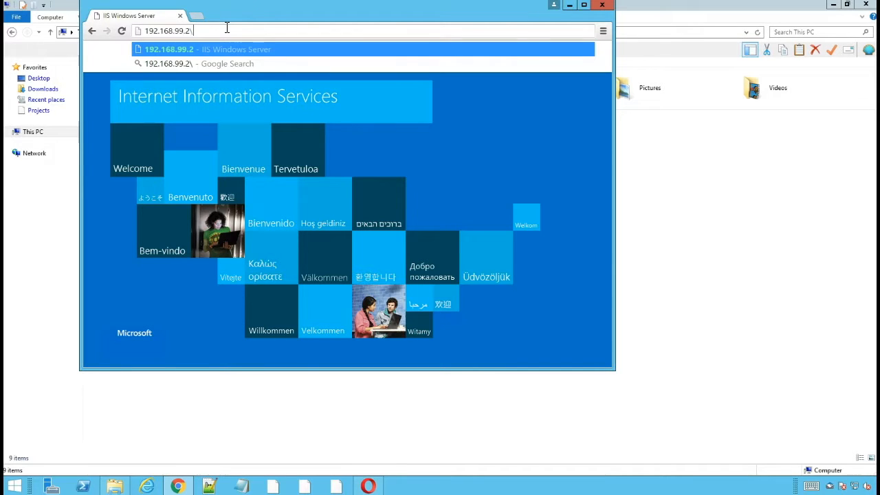
text(cherwellaut)
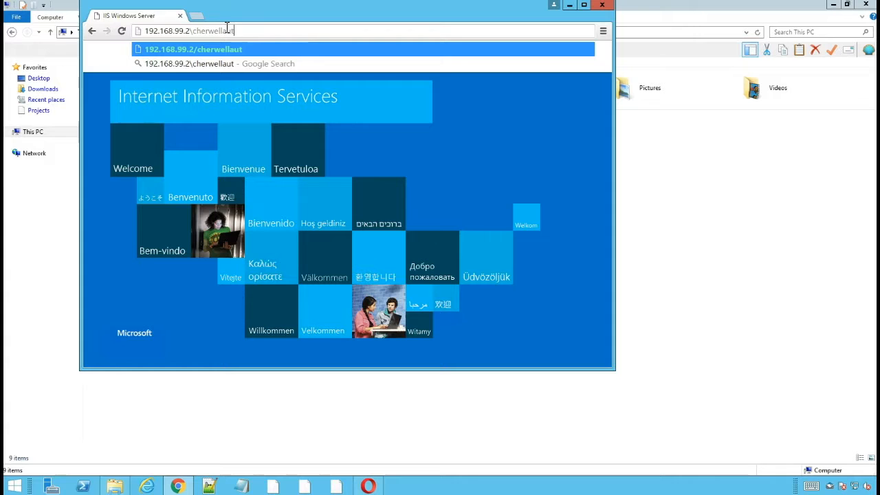
text(odeploy)
key(Return)
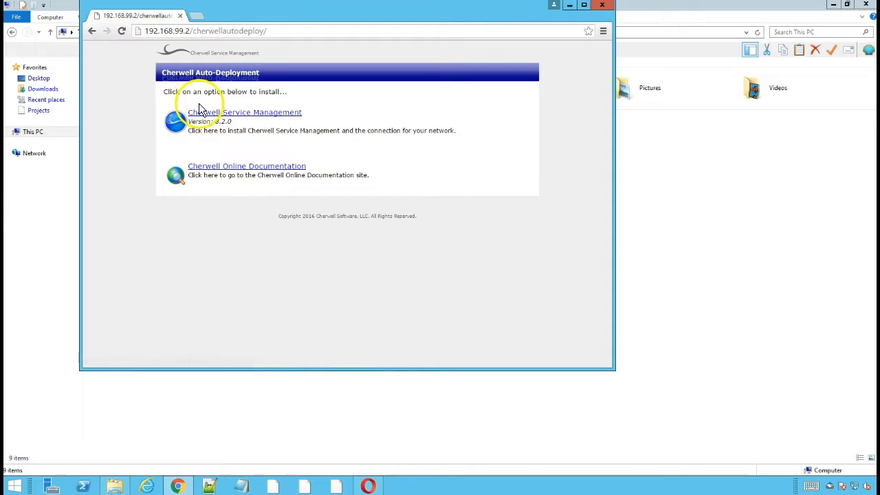
Step: Open Cherwell Online Documentation in a new tab, then return to the deployment page
right_click(216, 172)
click(222, 173)
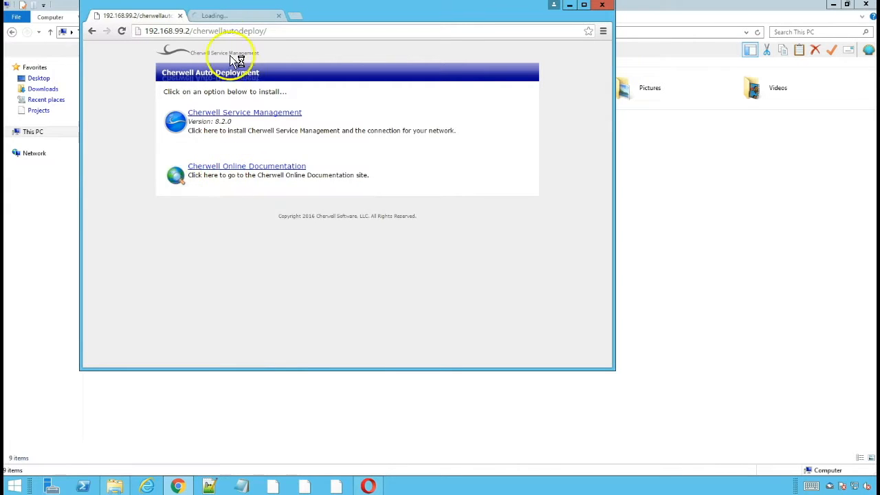
click(218, 16)
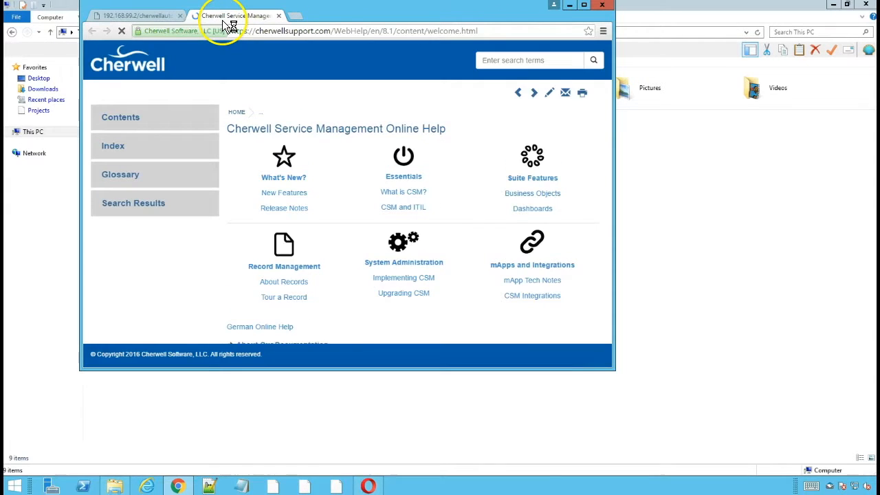
click(138, 16)
Step: Download and run the Cherwell Service Management installer, then dismiss the missing-account error
click(210, 114)
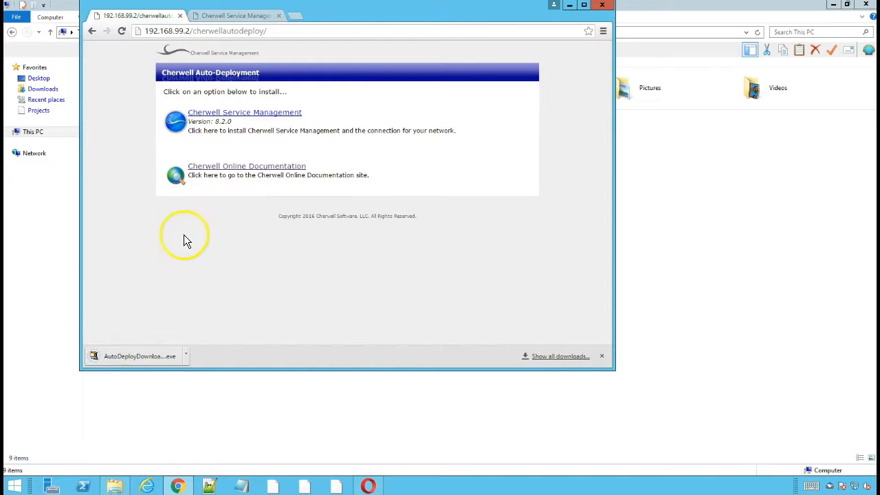
click(143, 359)
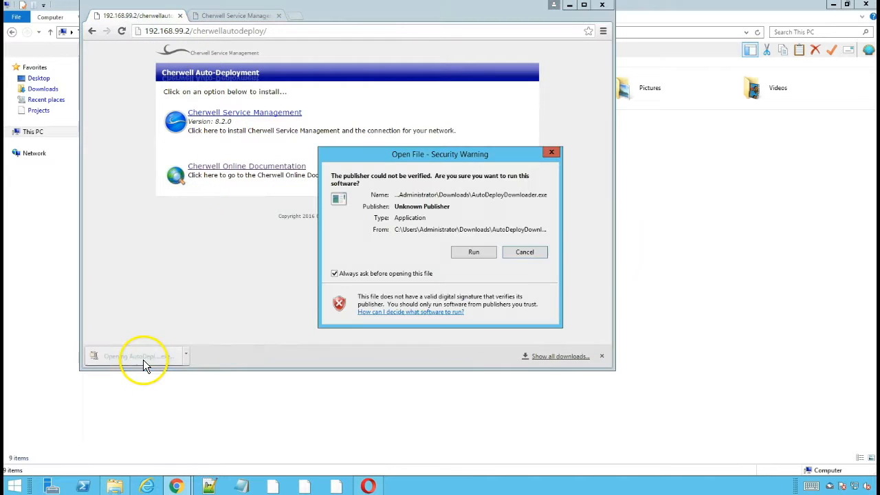
click(467, 253)
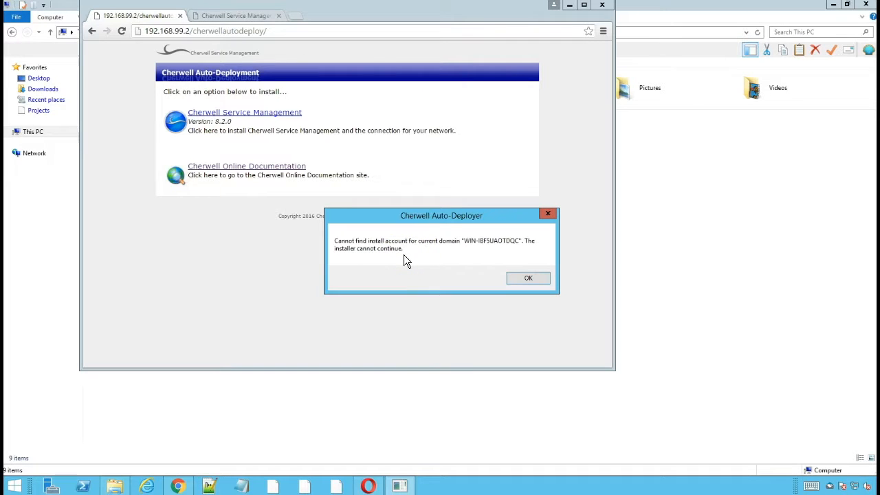
click(528, 278)
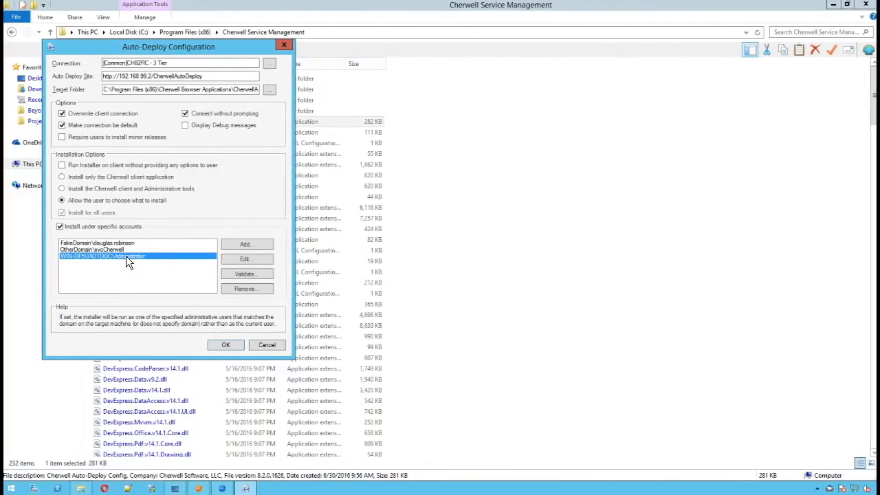
Step: Include the local Administrator account, rebuild the auto-deployer, and close the success message
click(166, 283)
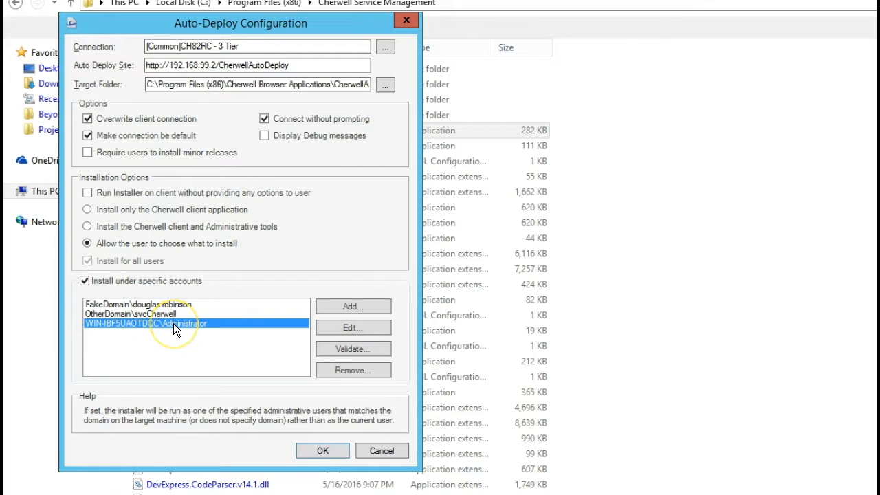
click(321, 452)
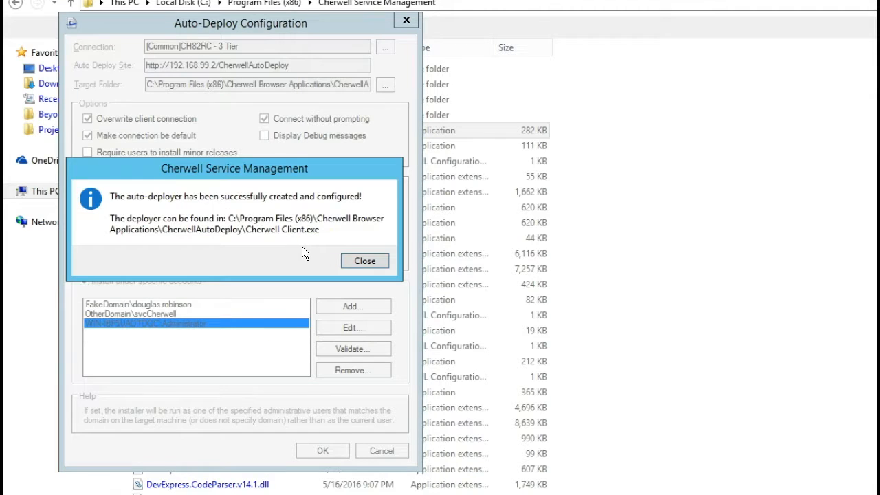
click(348, 260)
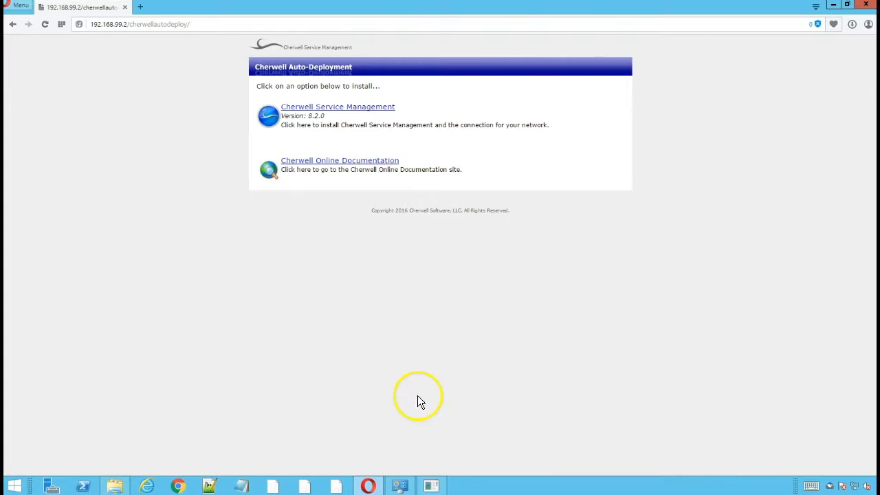
Step: Save the Cherwell Service Management AutoDeployDownloader to Downloads and run it despite the security warning
click(310, 110)
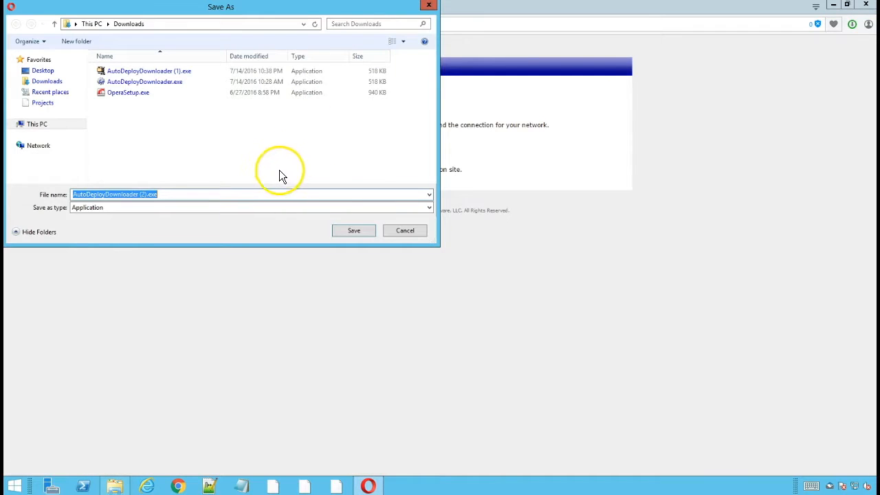
click(337, 232)
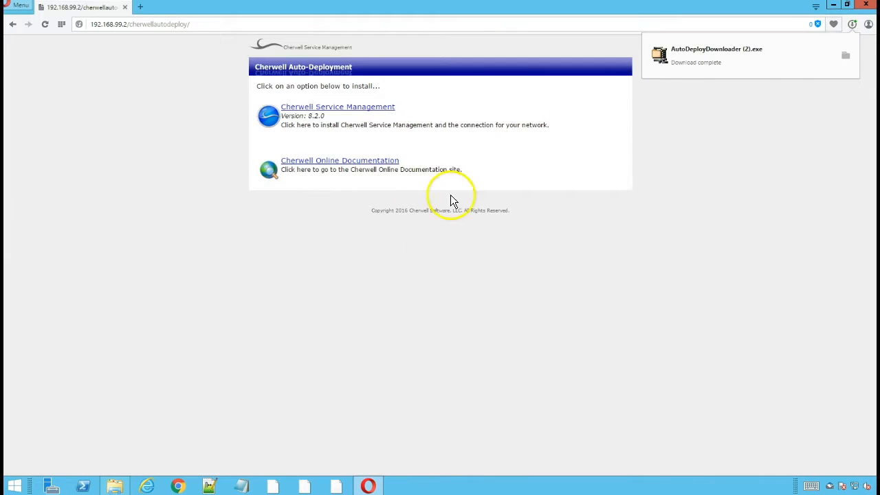
click(704, 54)
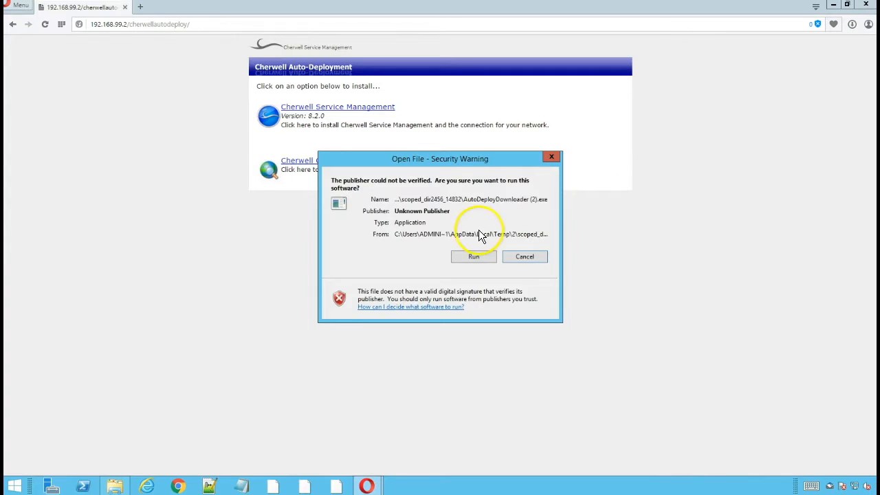
click(472, 256)
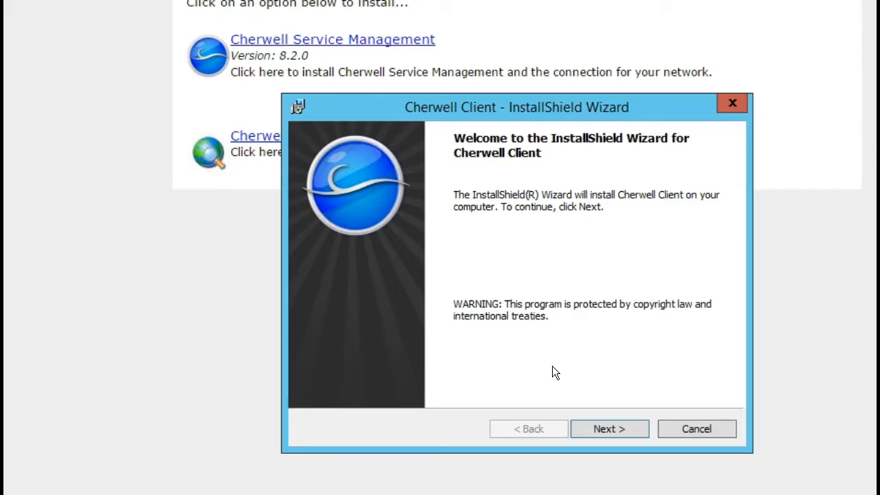
Step: Accept the licence agreement, install for all users, and keep the default destination folder
click(588, 429)
click(416, 368)
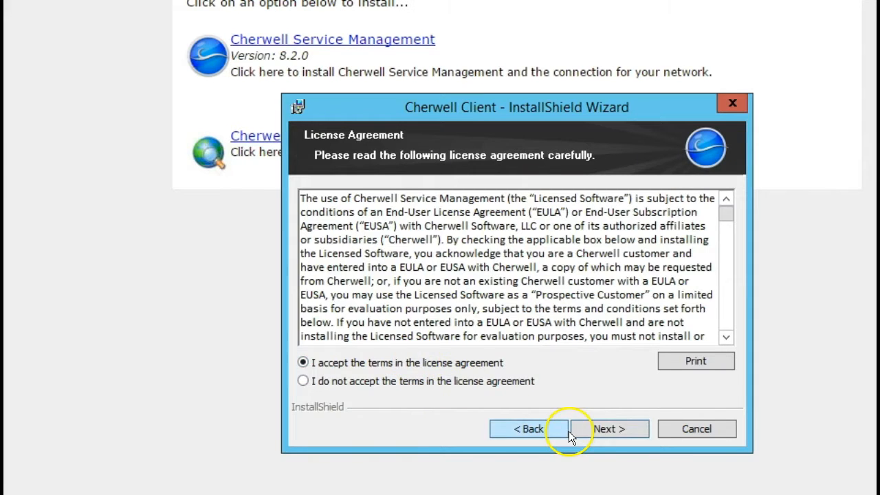
click(600, 434)
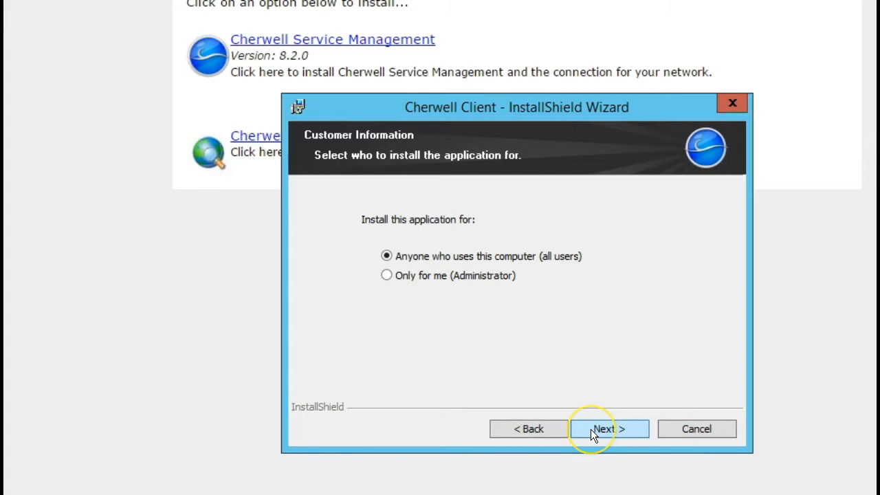
click(590, 429)
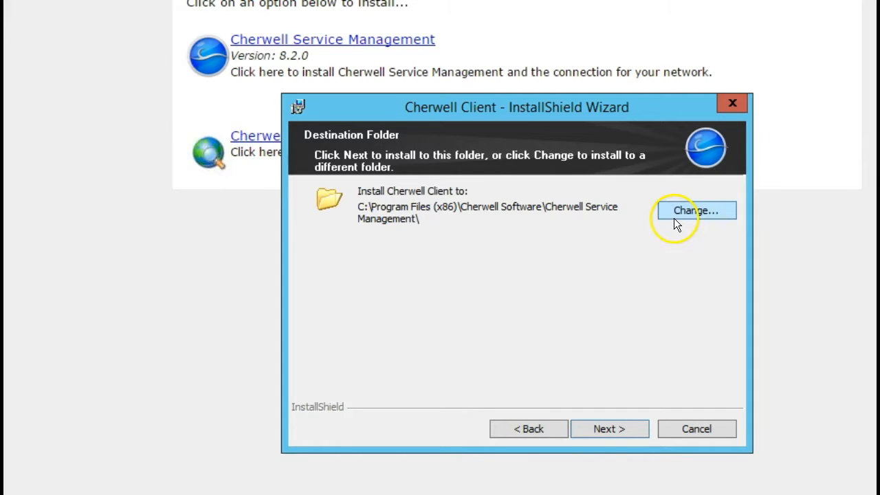
click(626, 435)
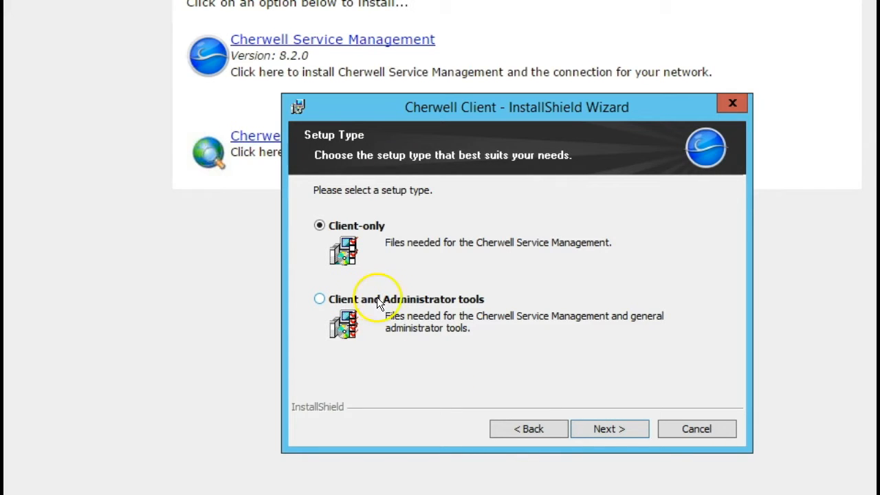
click(607, 433)
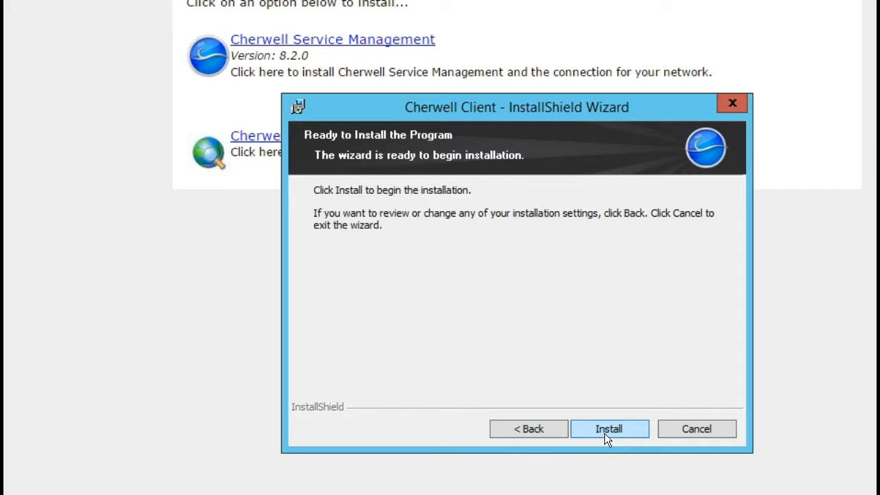
Step: Change the setup type to Client and Administrator tools and start the installation
click(535, 434)
click(406, 300)
click(597, 426)
click(602, 427)
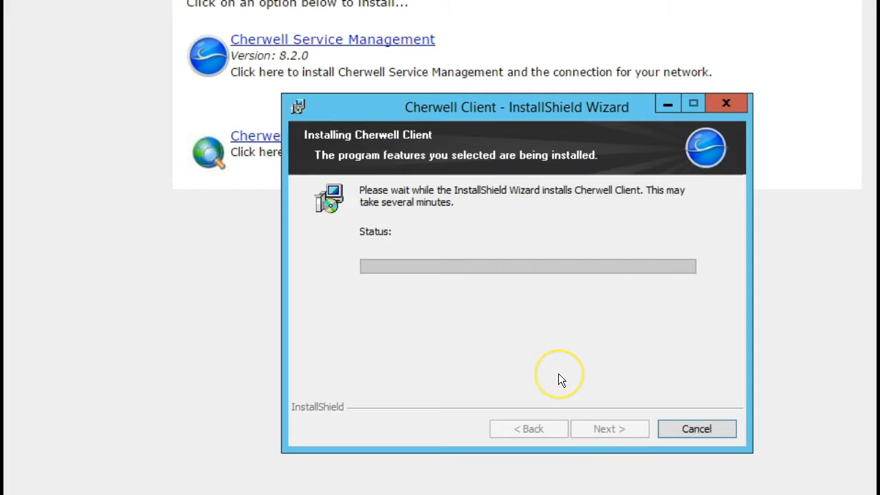